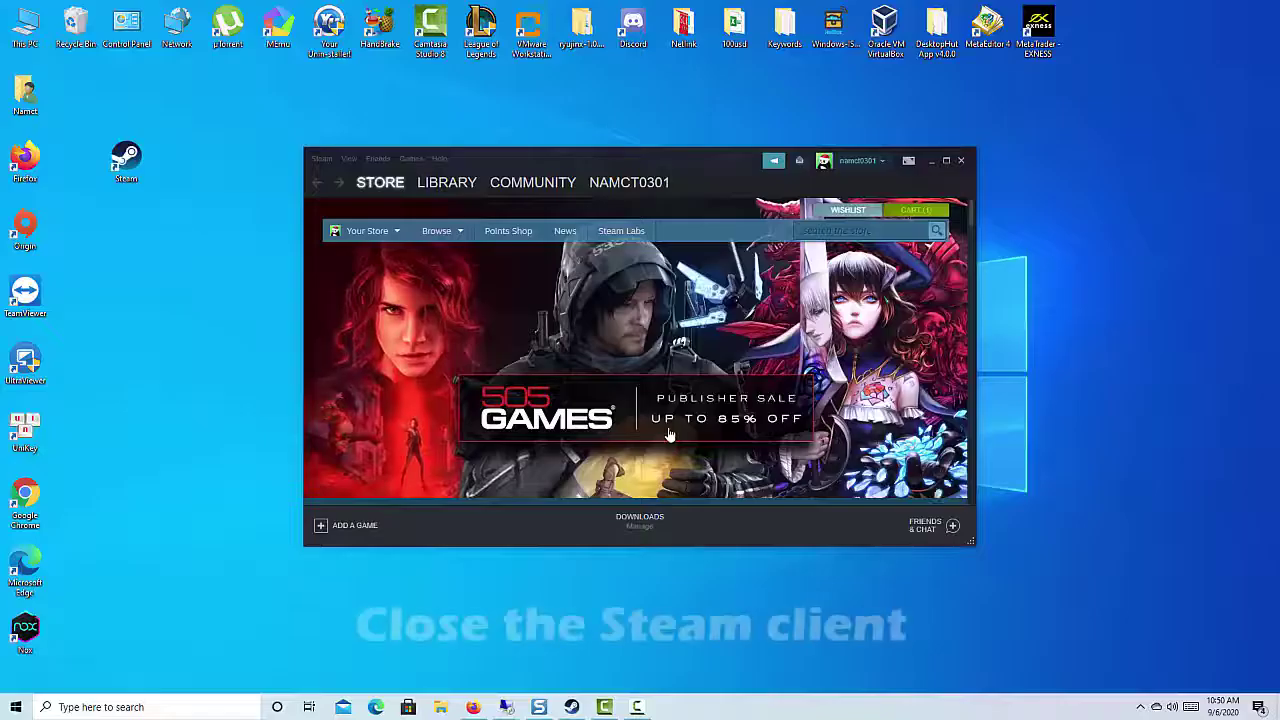
- Close the Steam window and exit the Steam client completely so it stops running in the background
left_click(962, 161)
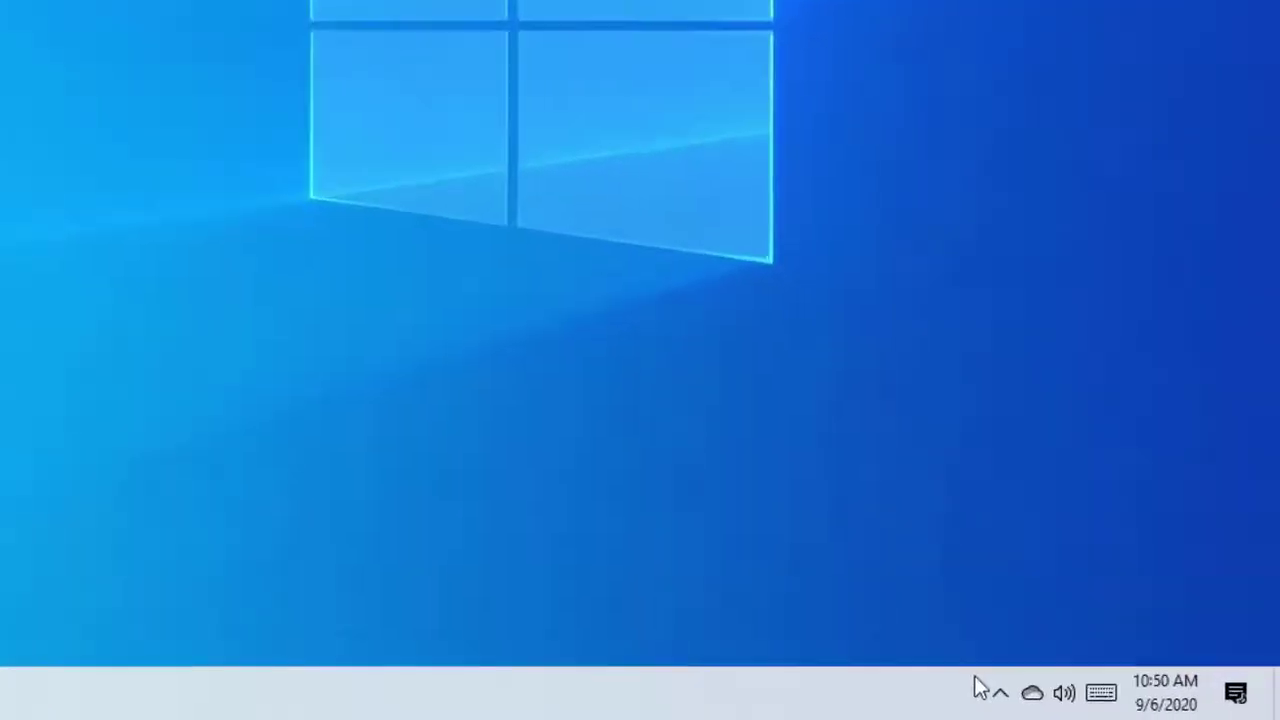
left_click(1140, 707)
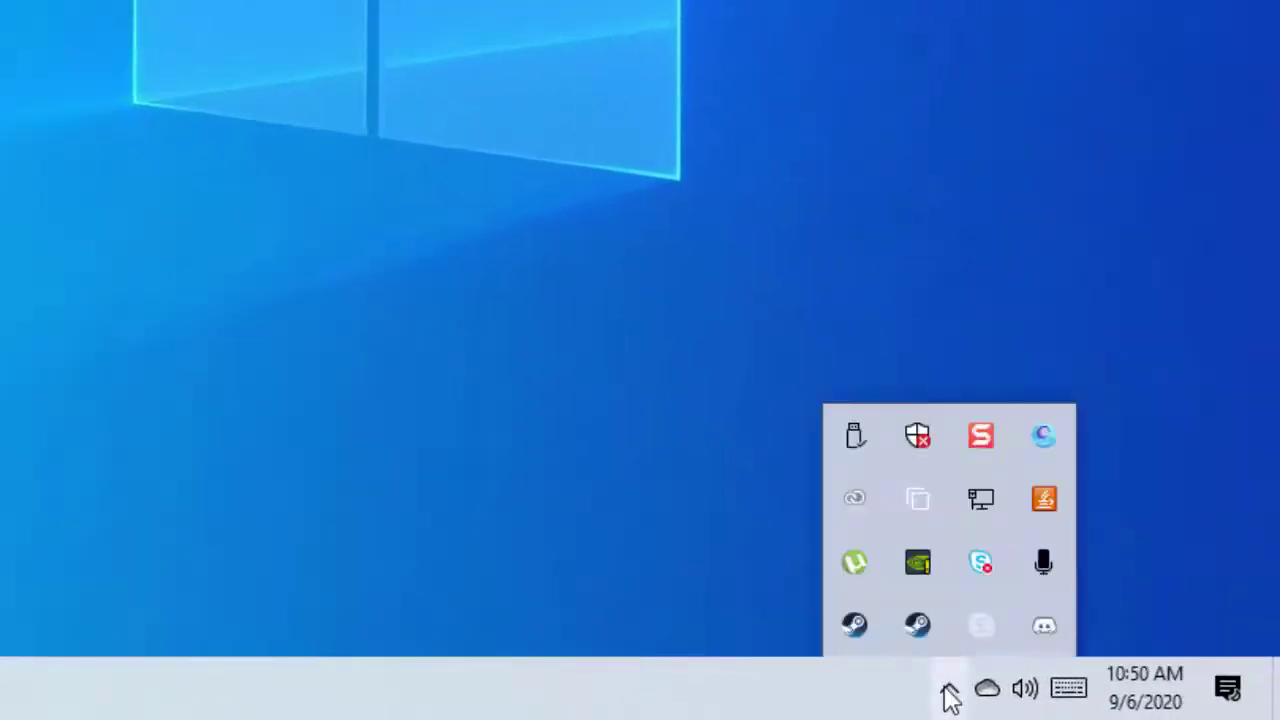
right_click(852, 623)
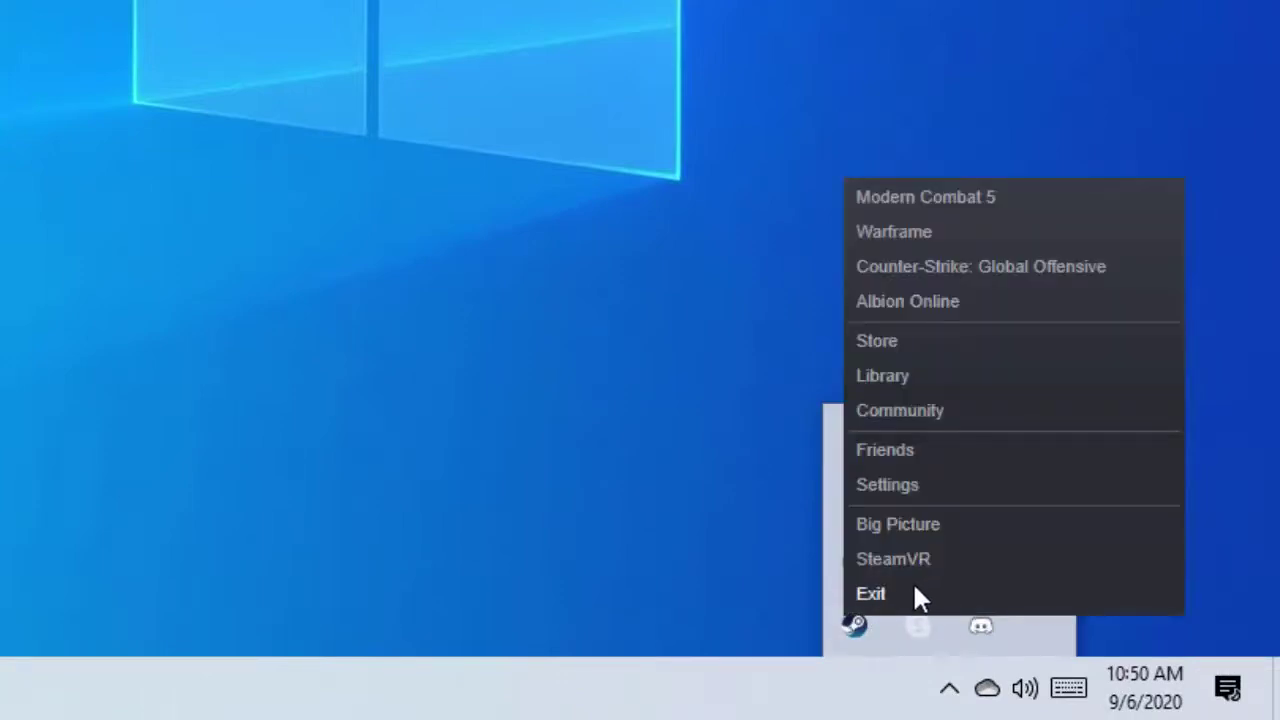
left_click(870, 594)
left_click(949, 688)
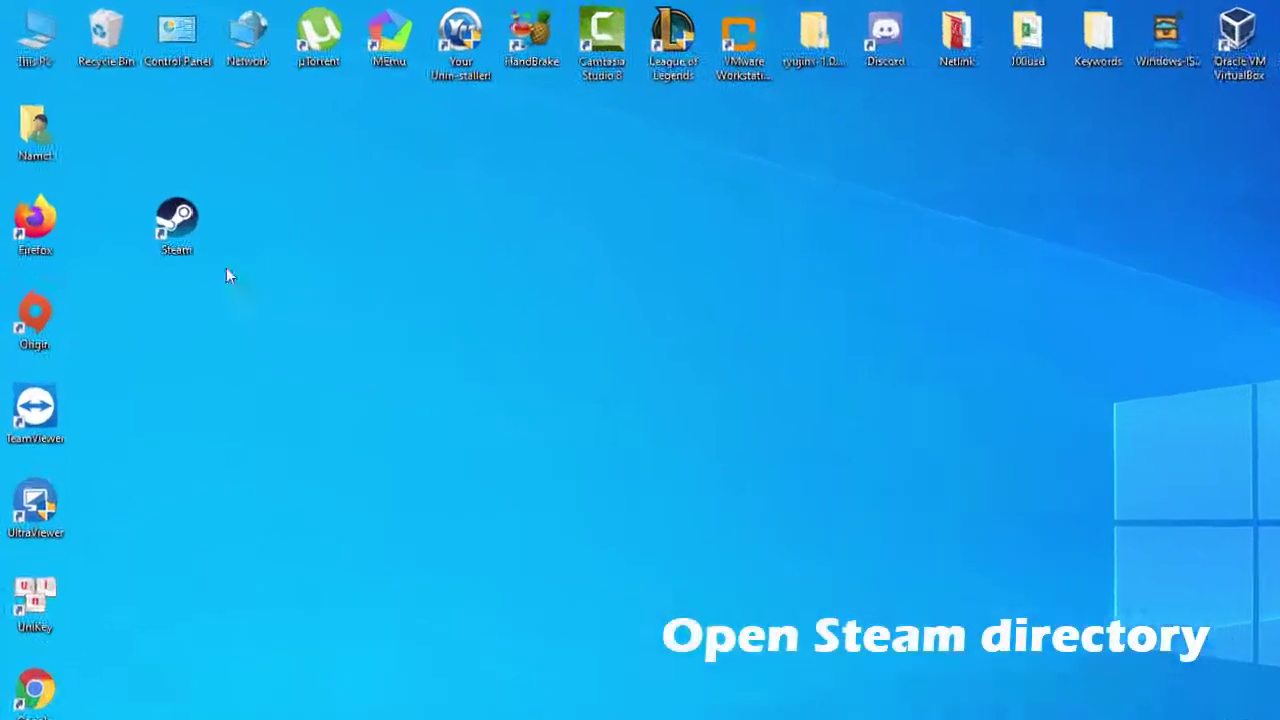
- Open the Steam shortcut's file location and copy the package folder from there to the desktop
right_click(225, 283)
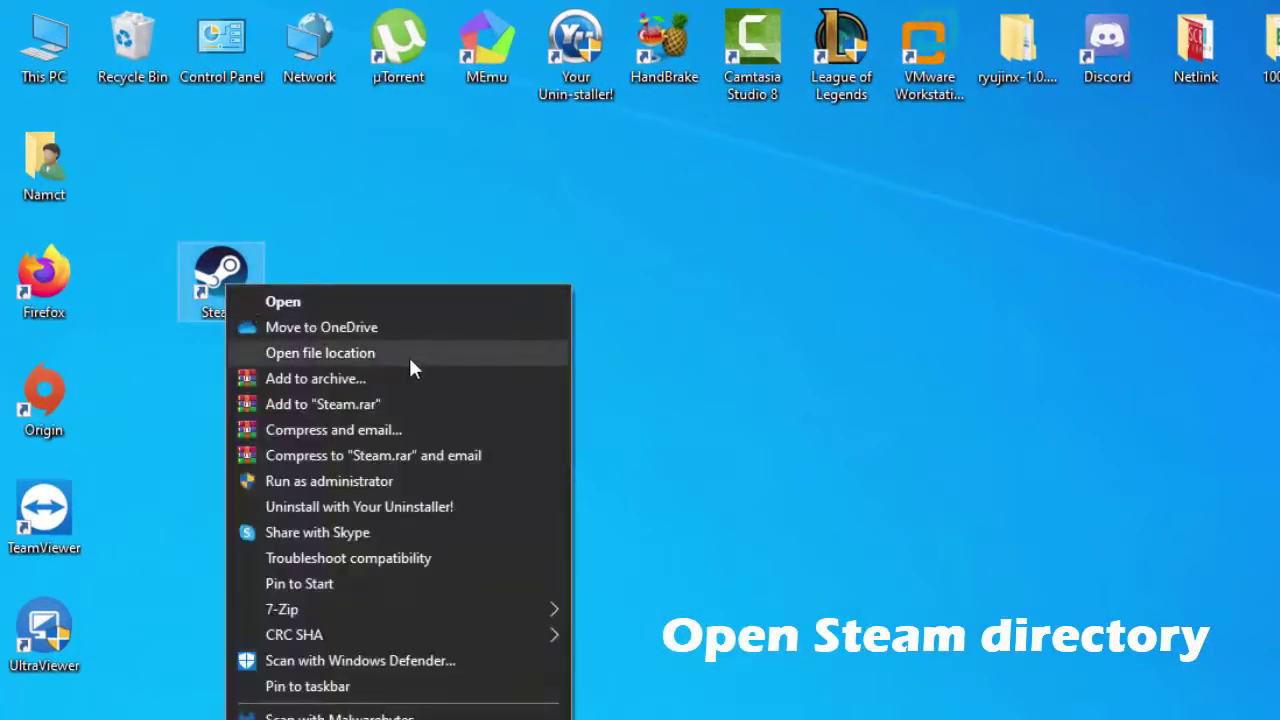
left_click(410, 367)
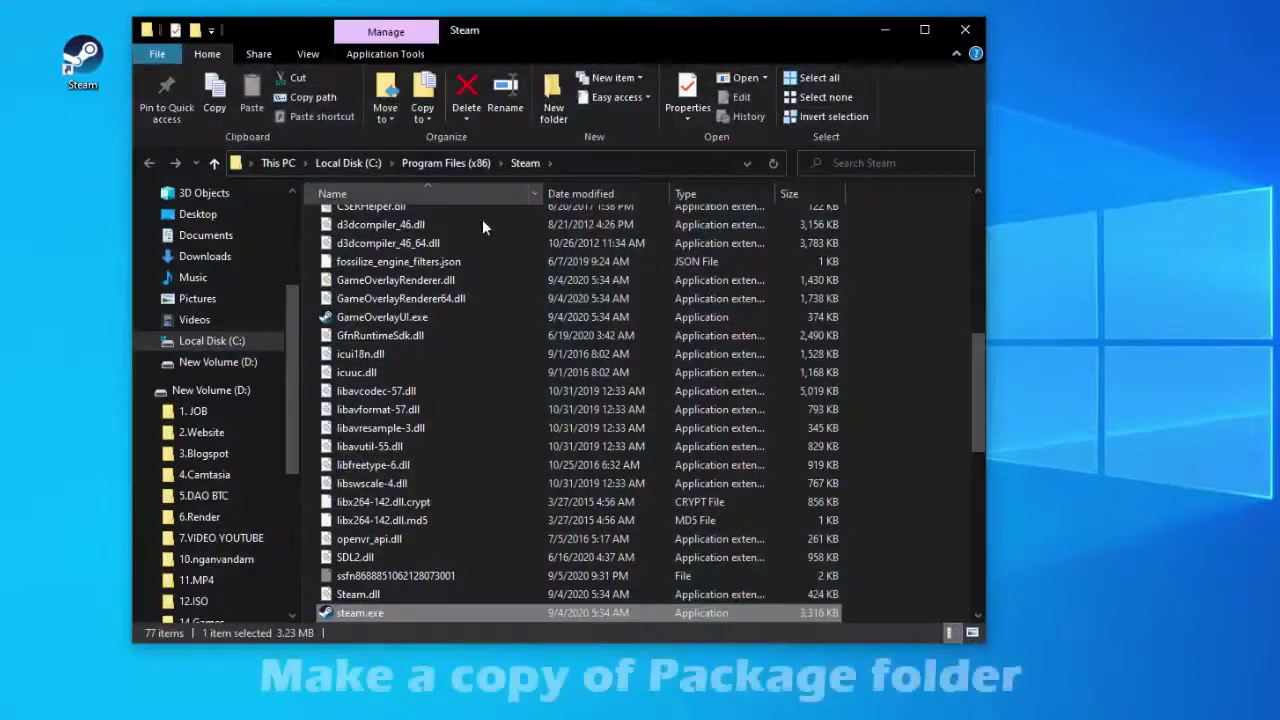
left_click_drag(974, 389, 957, 266)
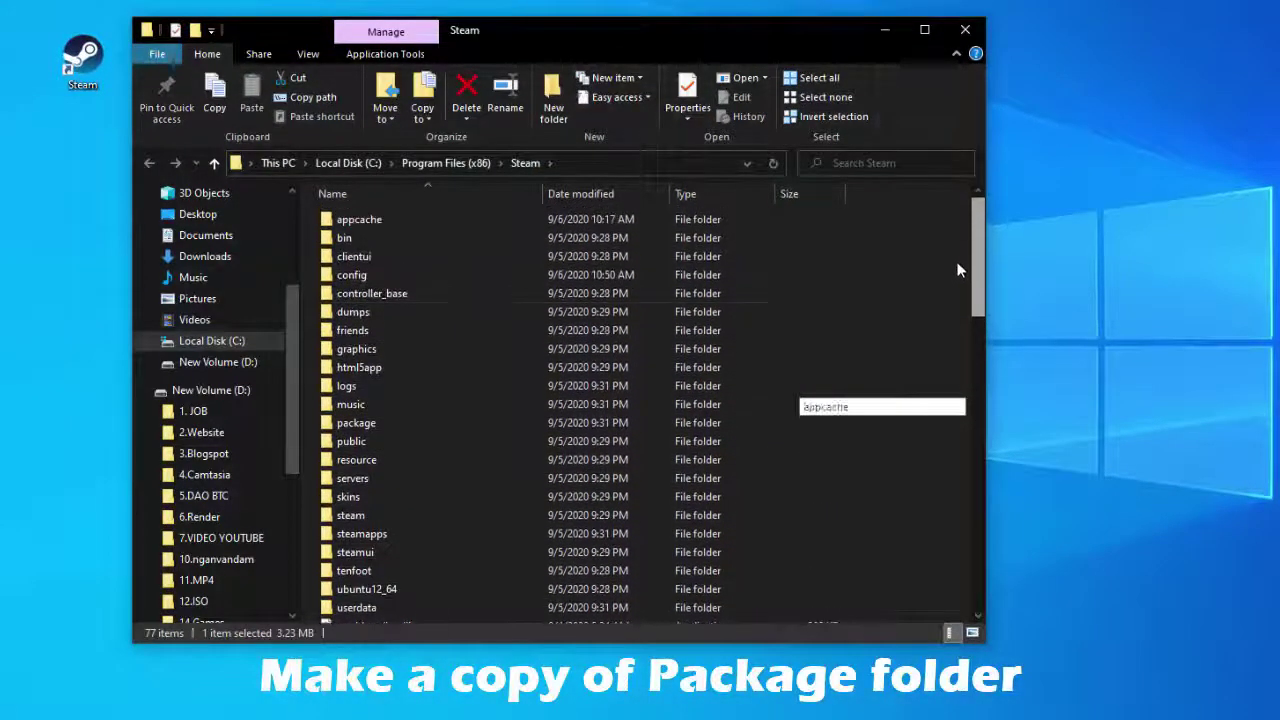
left_click(367, 420)
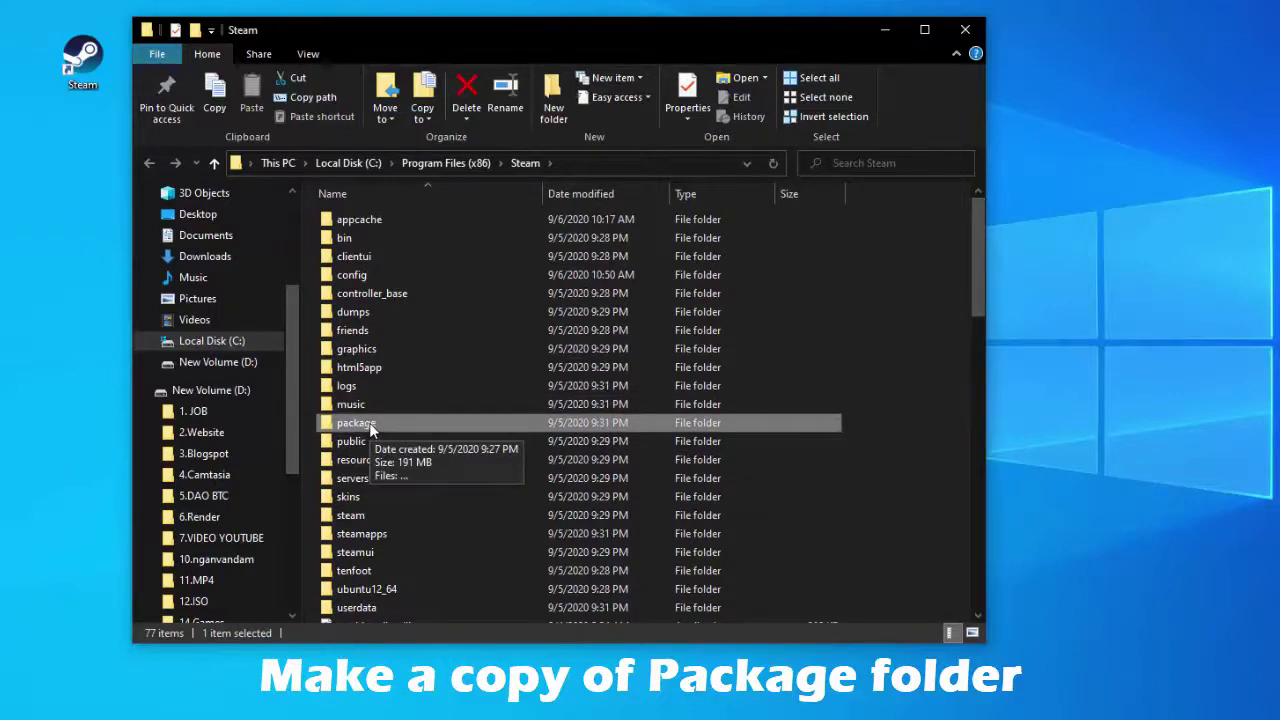
right_click(370, 425)
left_click(430, 322)
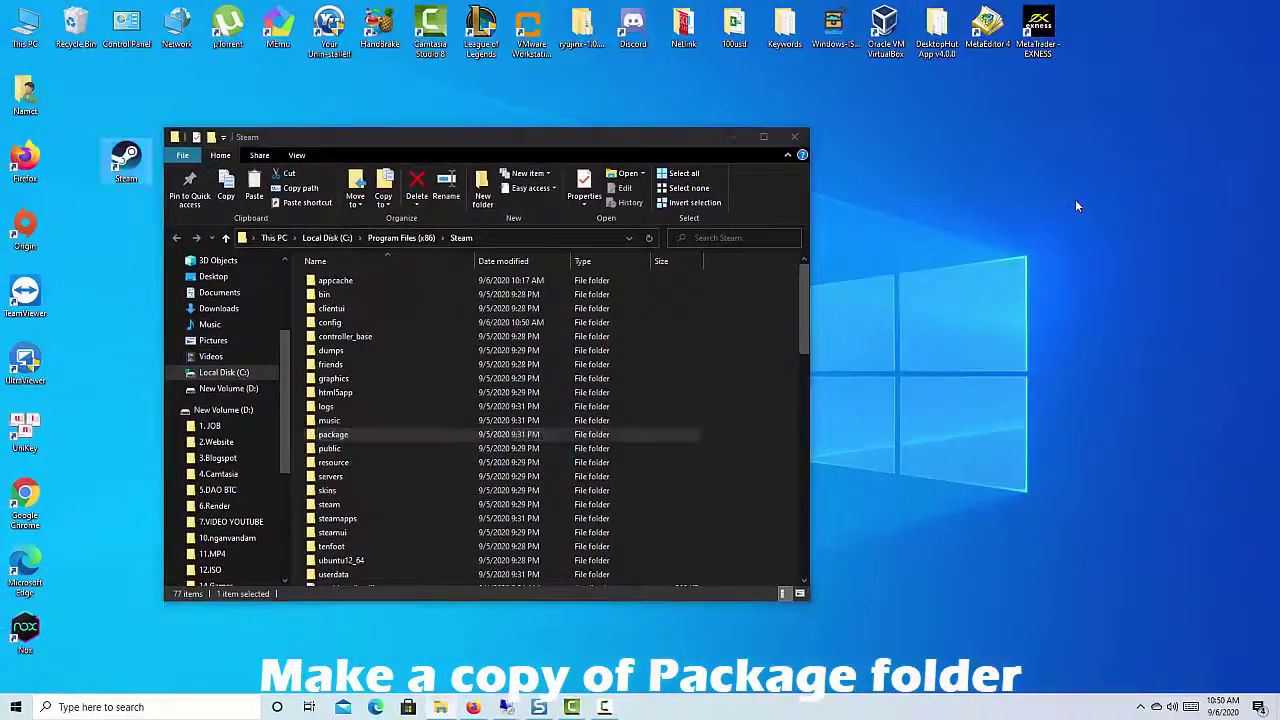
right_click(1077, 205)
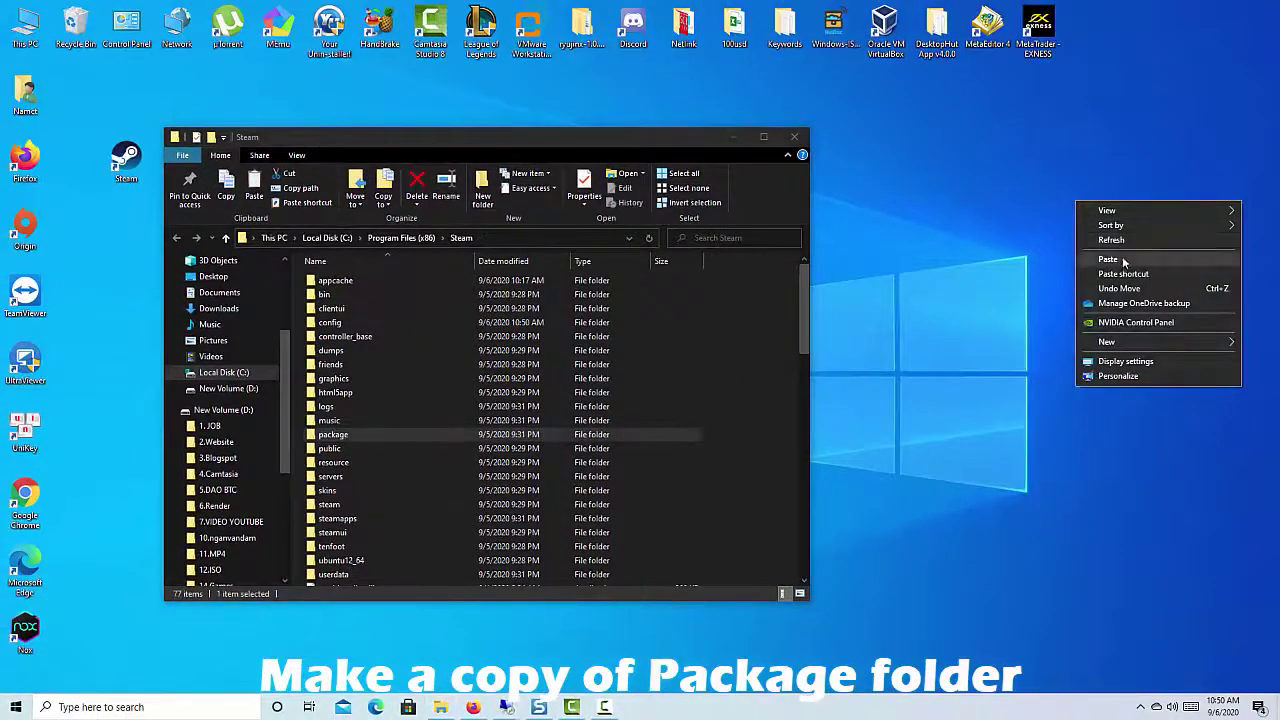
left_click(1122, 260)
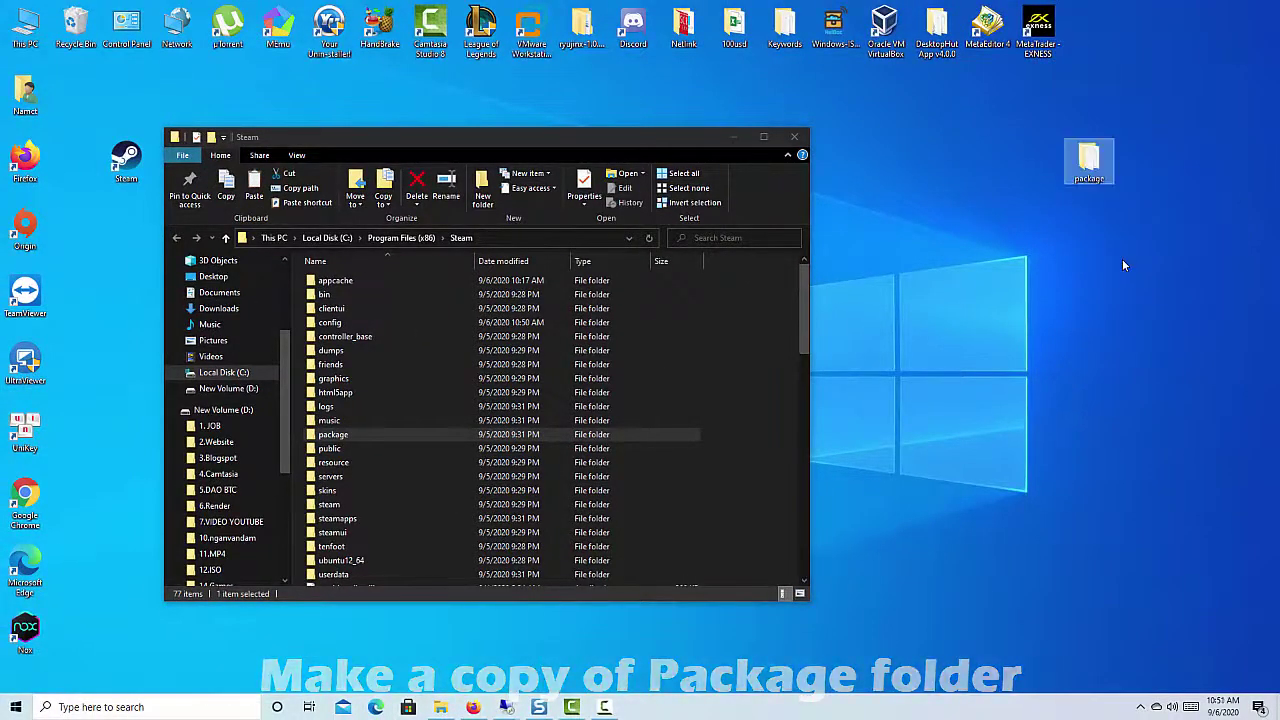
- Delete the package folder from the Steam directory, close that window and relaunch Steam
left_click(356, 435)
right_click(356, 435)
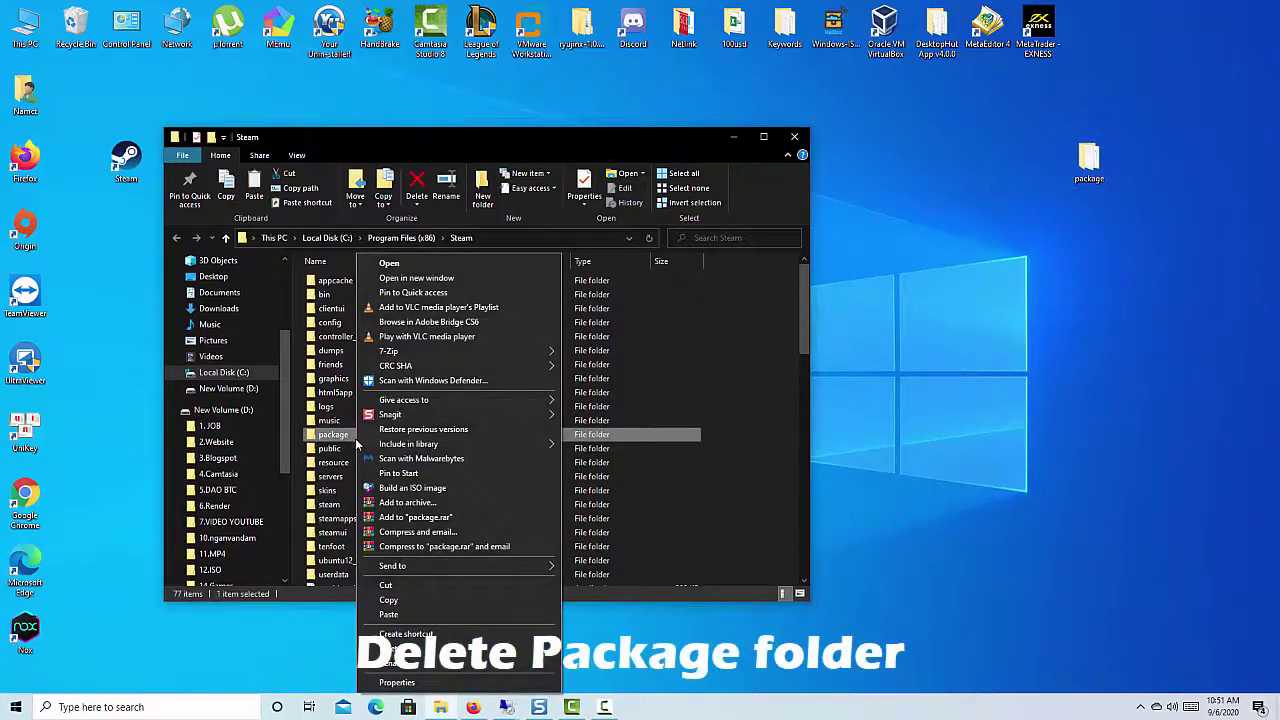
left_click(410, 652)
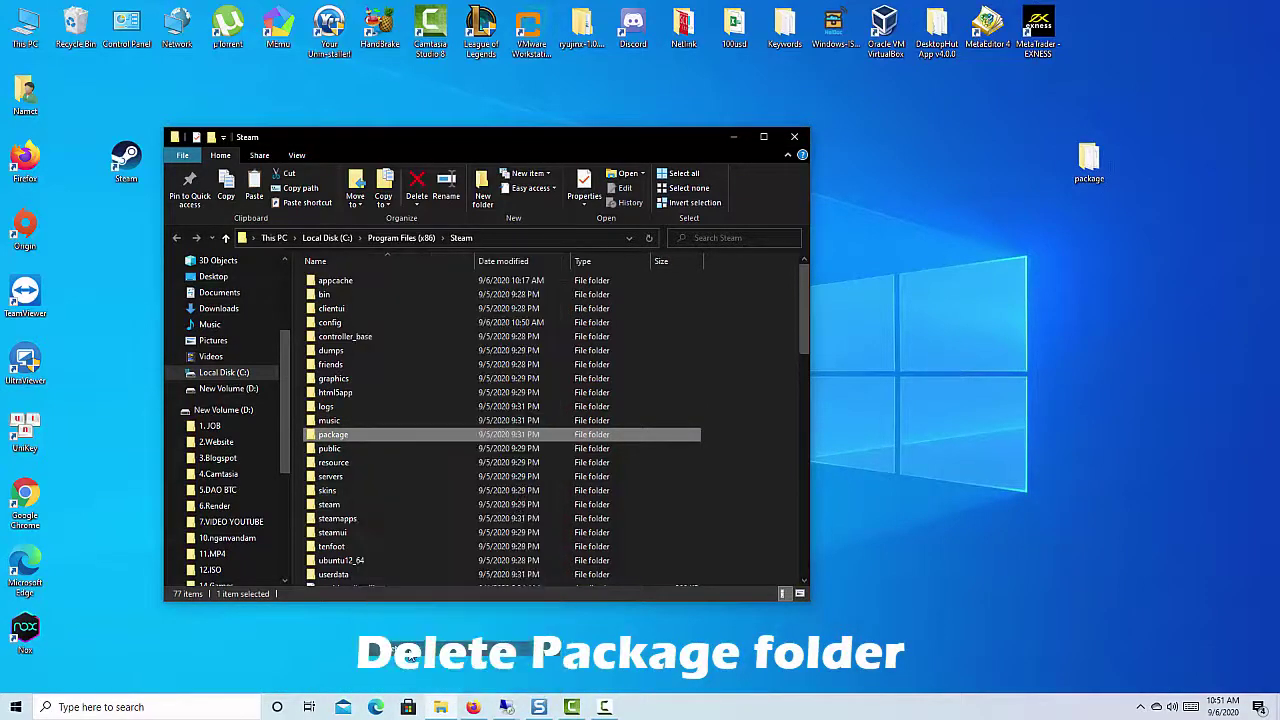
left_click(794, 136)
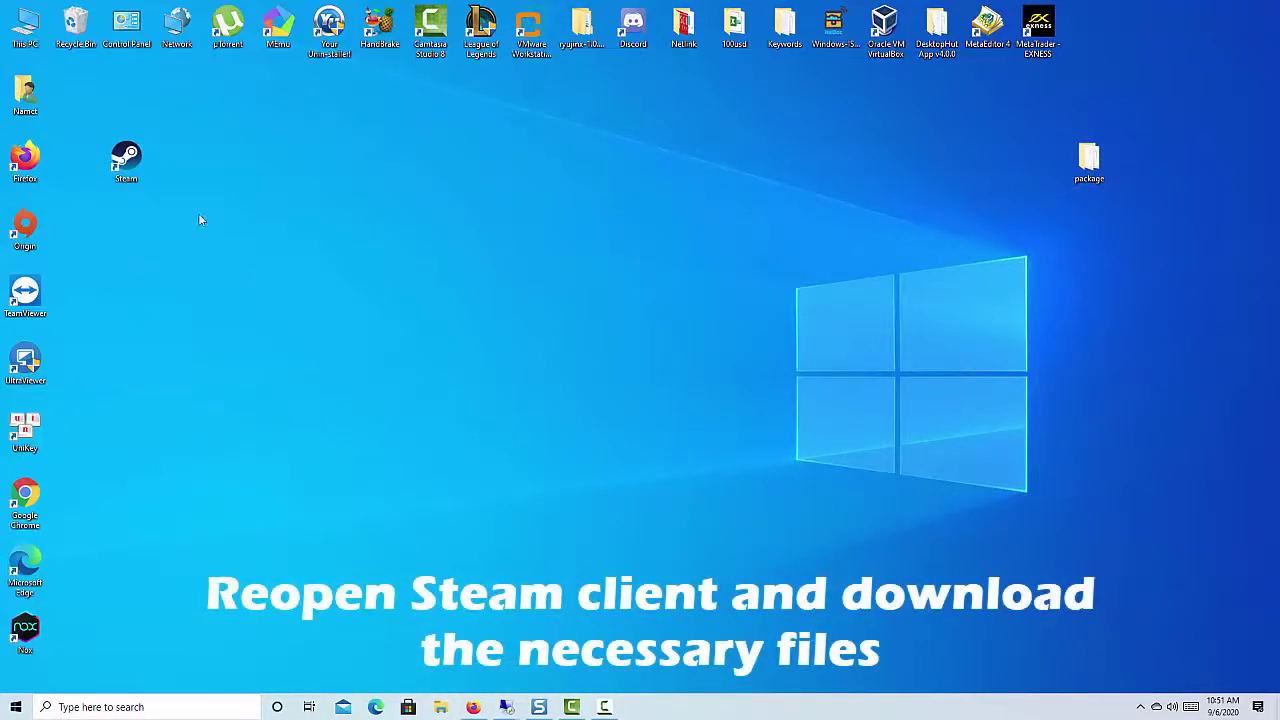
double_click(141, 168)
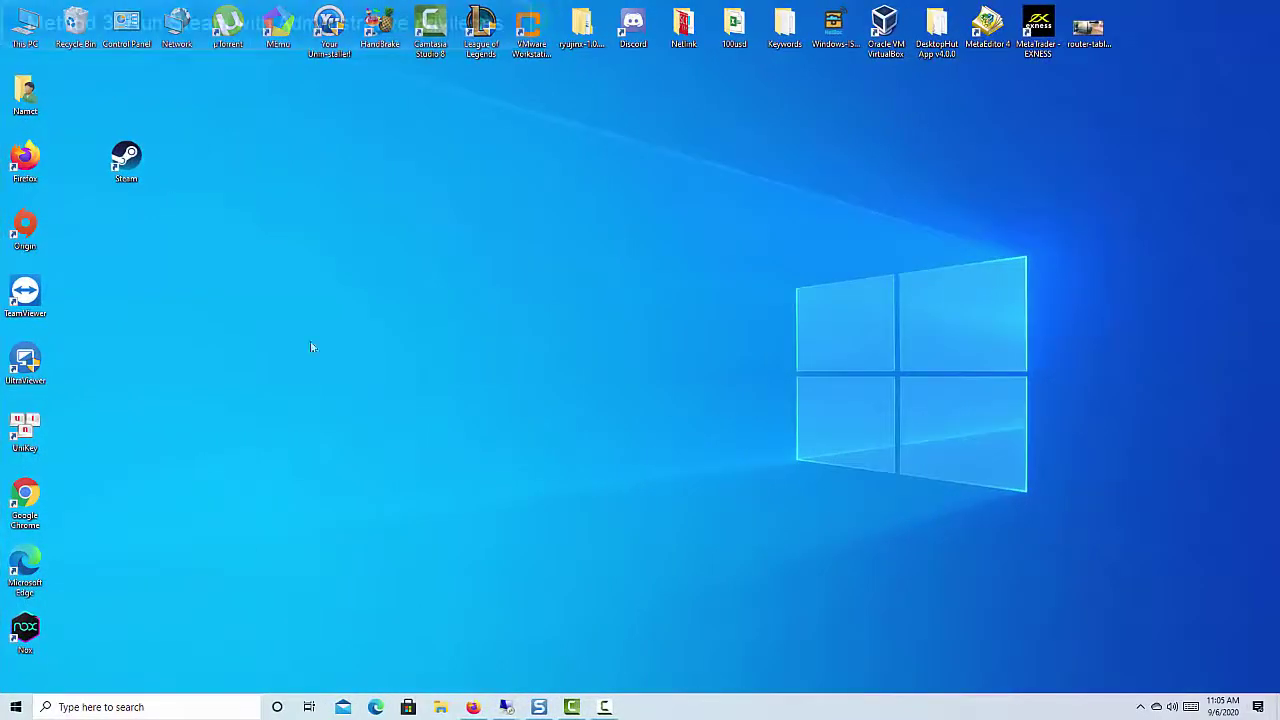
- Set steam.exe in the Steam shortcut's file location to always run as an administrator
right_click(283, 164)
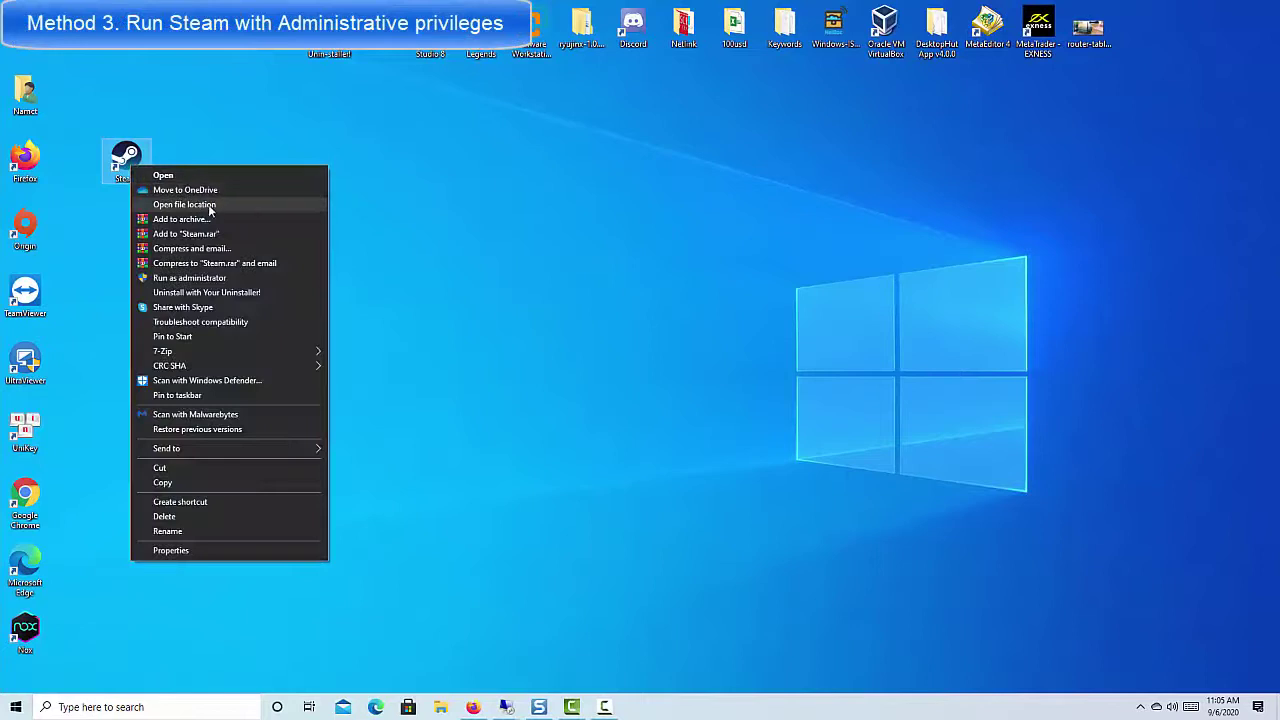
left_click(241, 205)
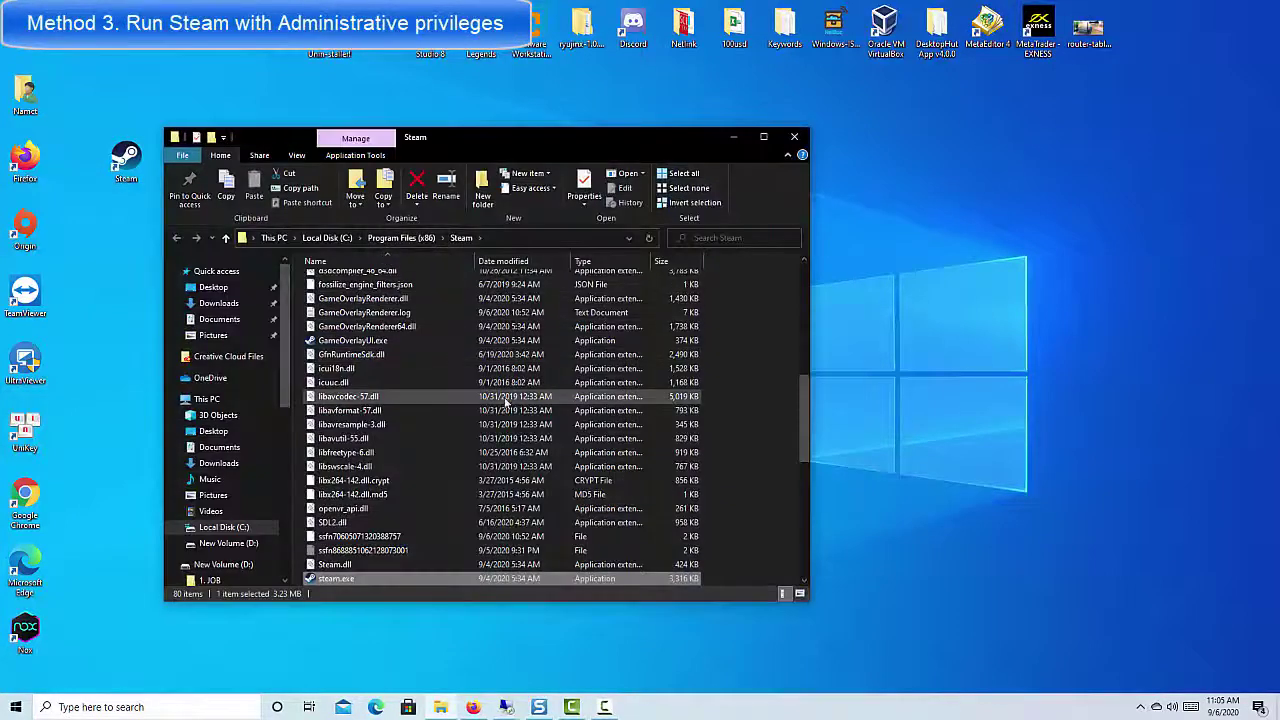
scroll(471, 500, "down", 3)
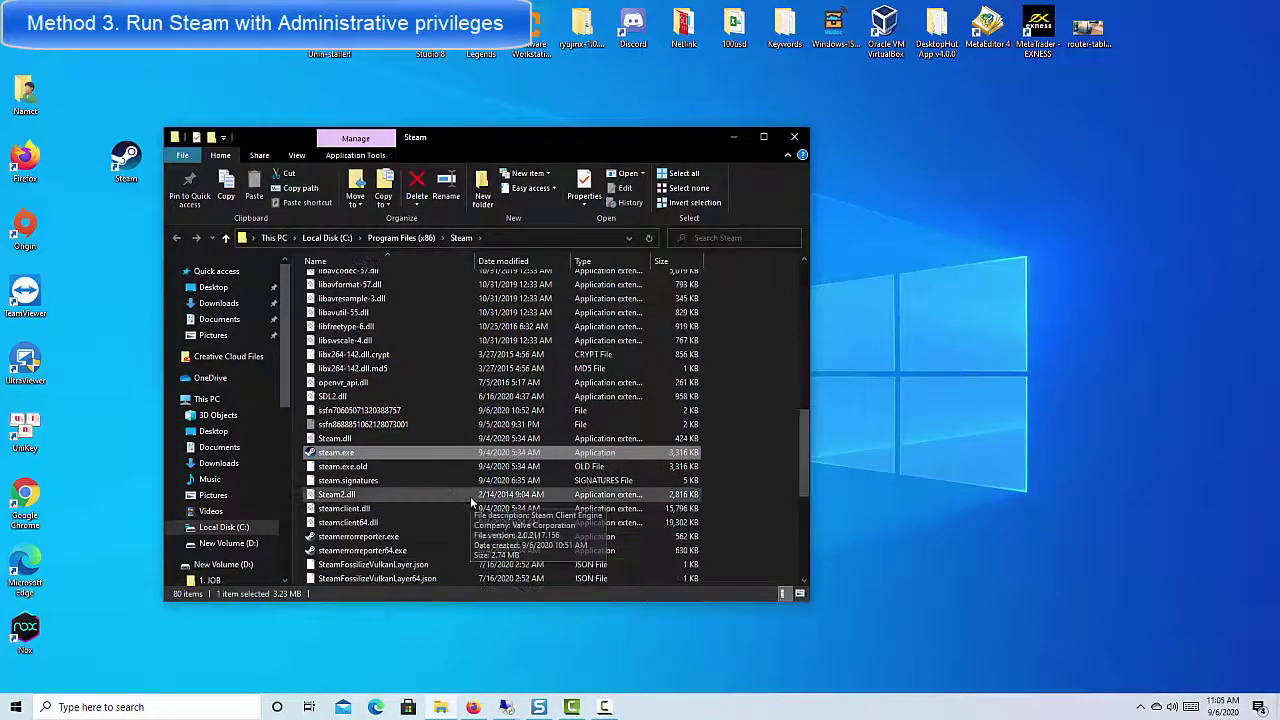
right_click(371, 455)
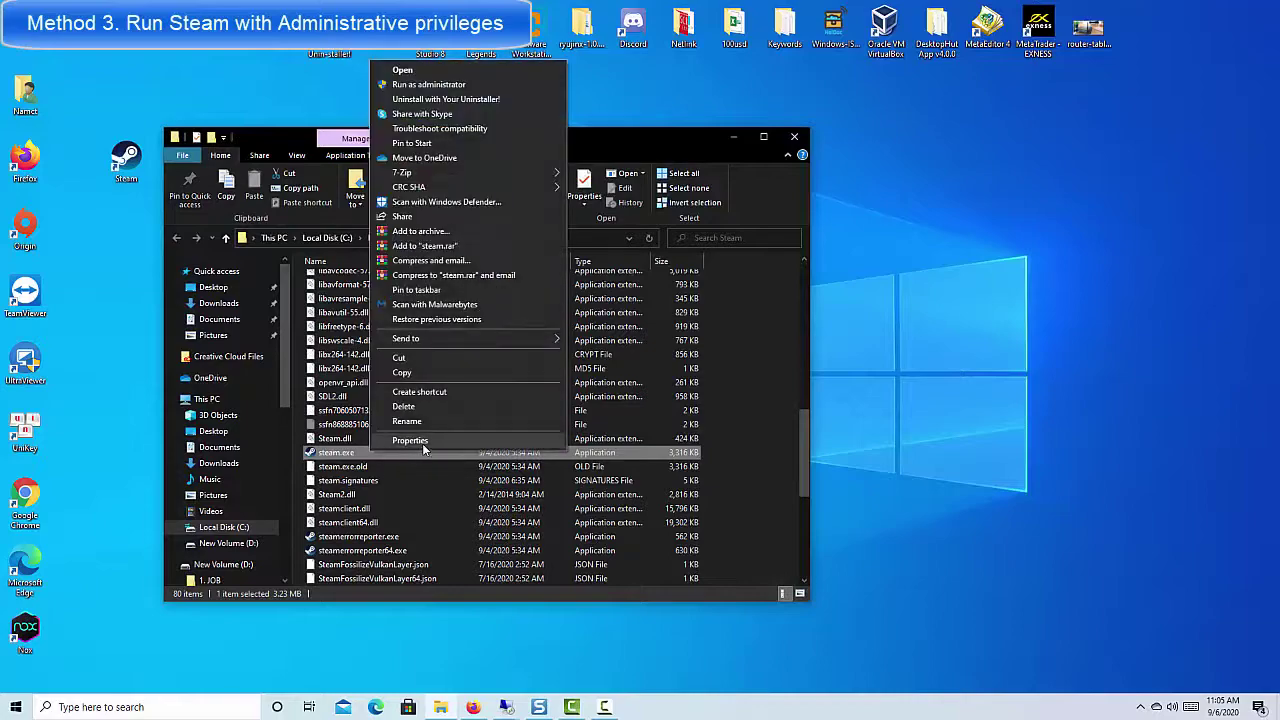
left_click(423, 445)
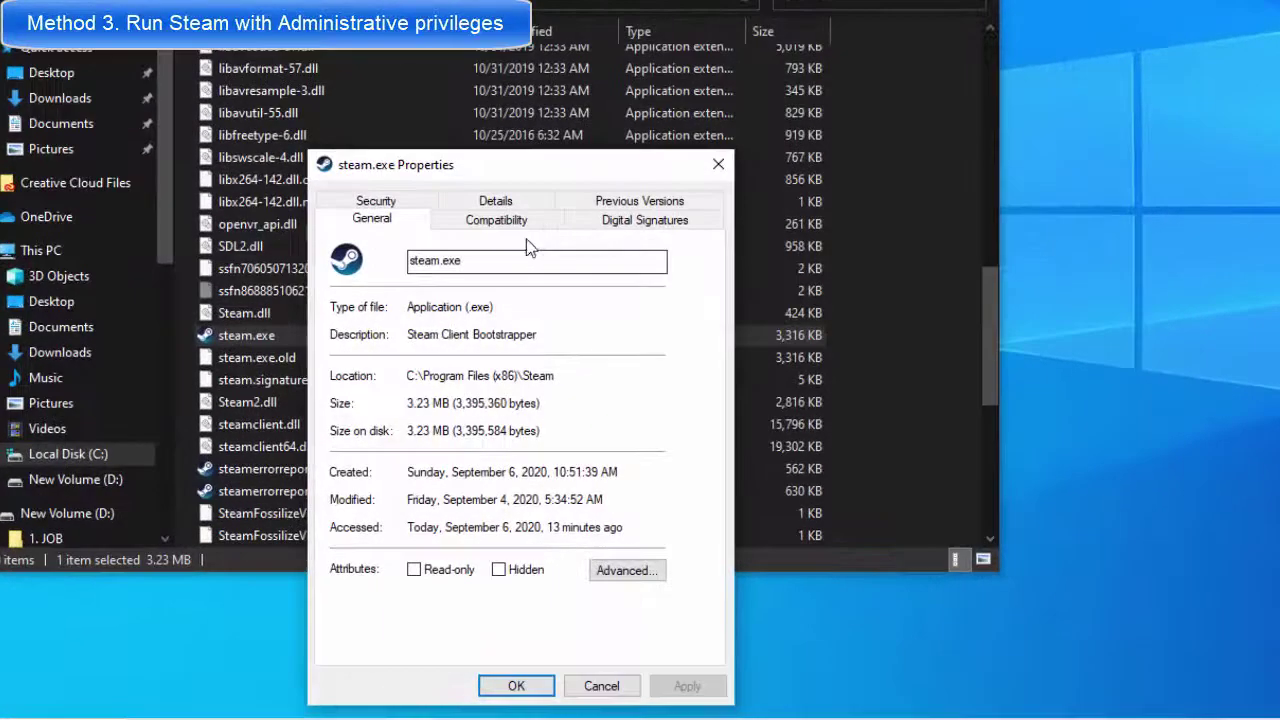
left_click(534, 222)
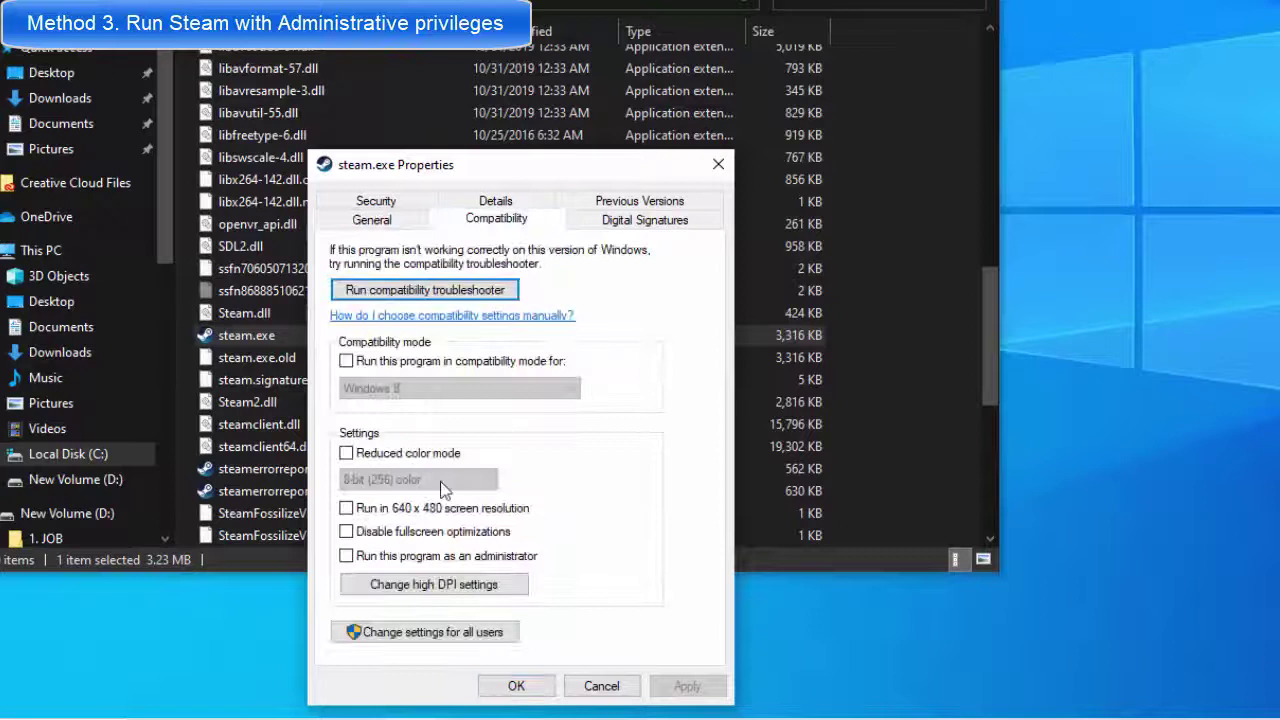
left_click(383, 559)
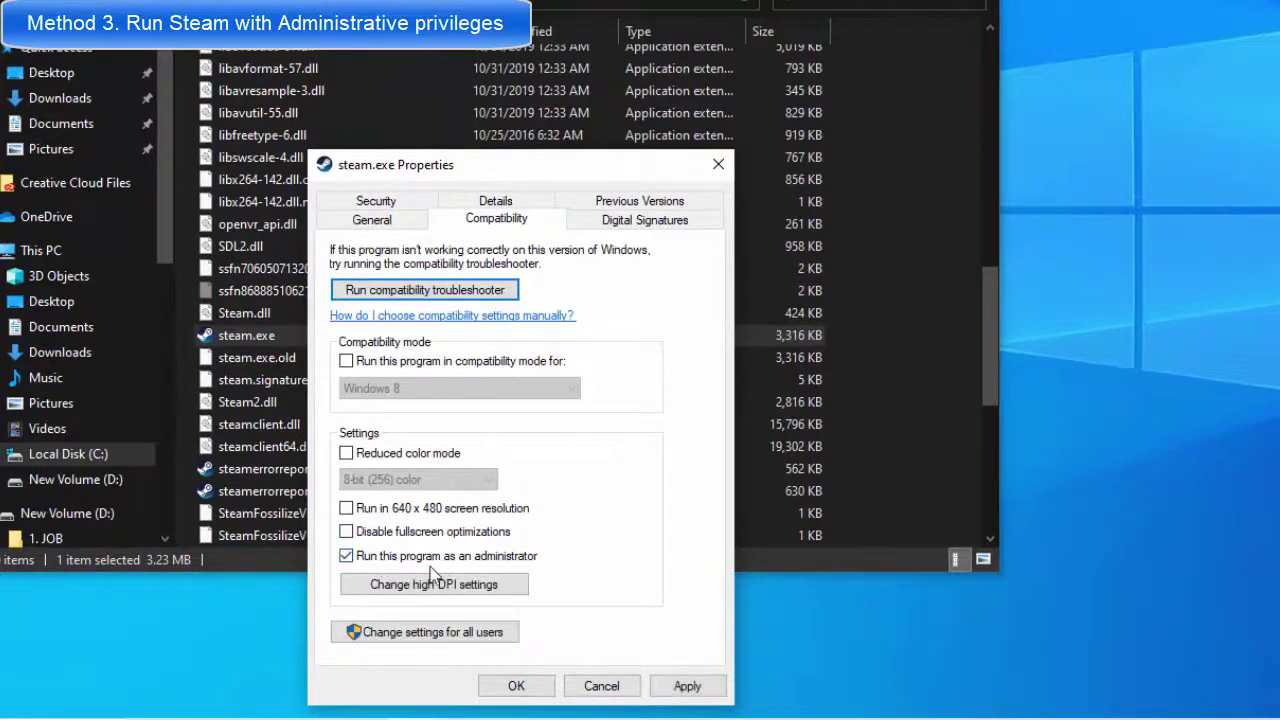
left_click(524, 682)
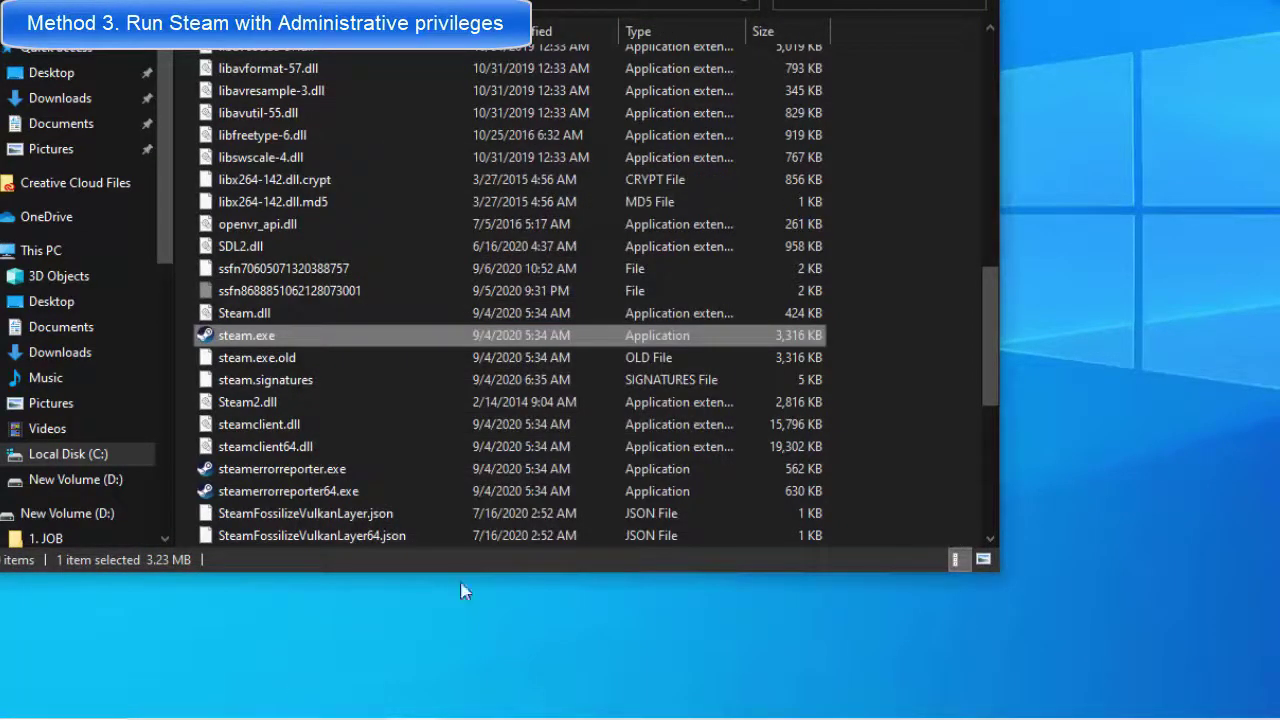
- Copy steam.exe to the desktop, delete the old Steam shortcut there and close the Steam folder
right_click(266, 336)
left_click(311, 210)
right_click(92, 185)
left_click(114, 280)
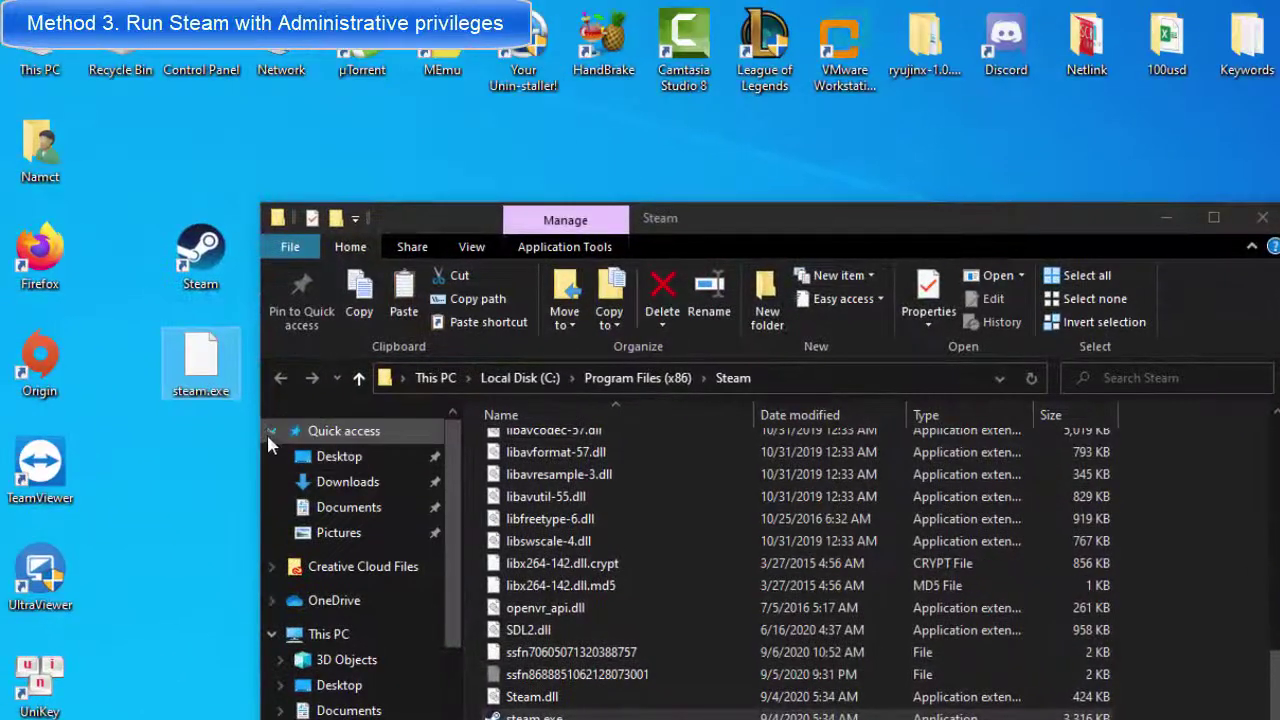
left_click(207, 259)
key("Delete")
left_click(1259, 226)
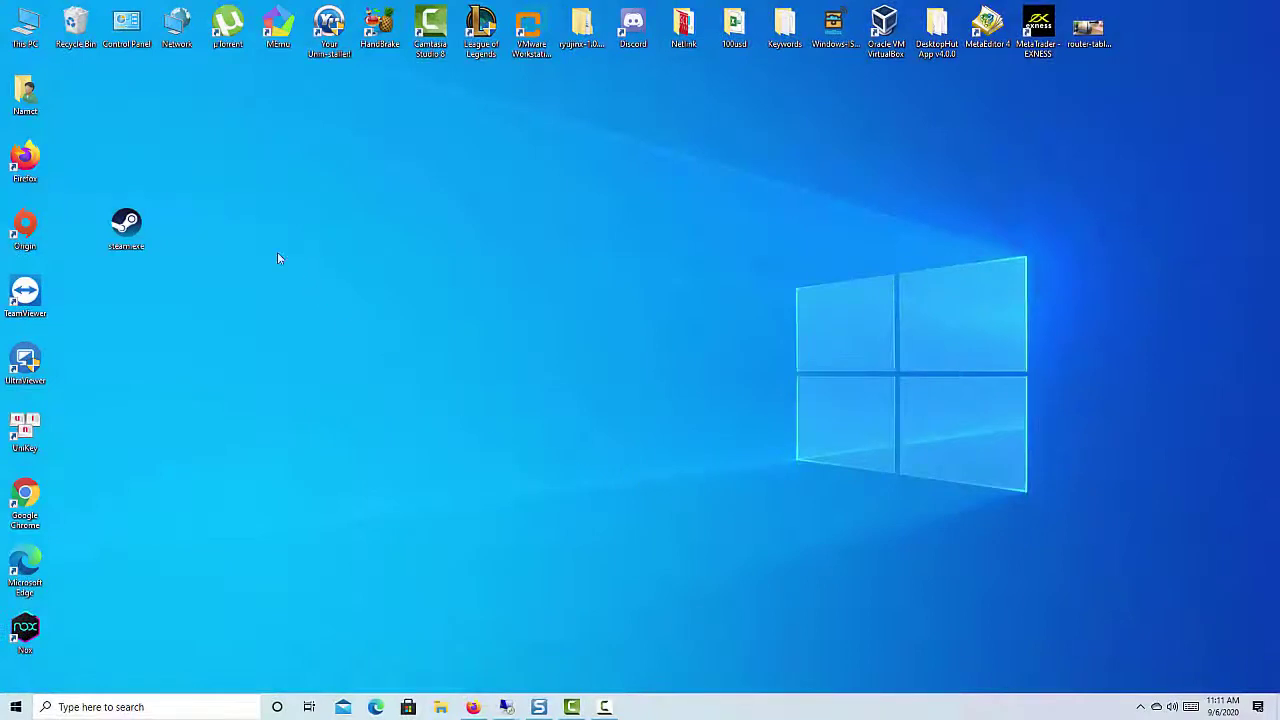
- Browse from This PC to the C:\Windows\System32\drivers folder
double_click(44, 42)
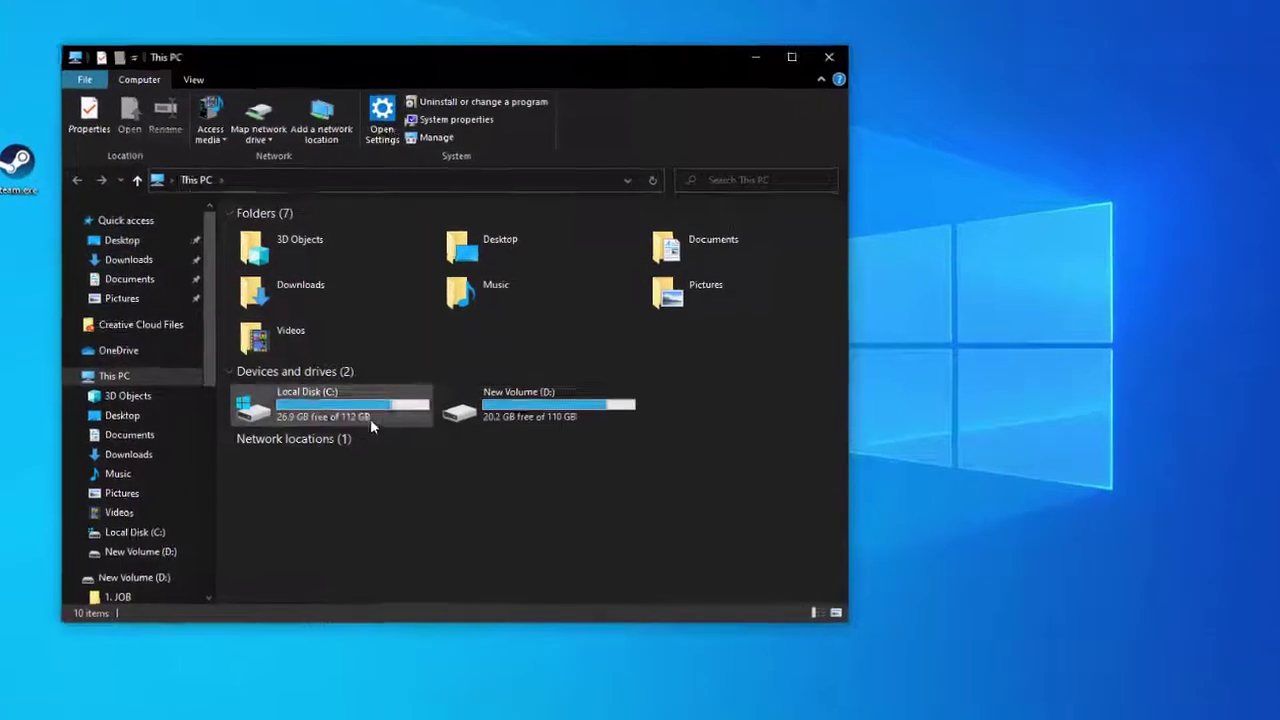
double_click(349, 406)
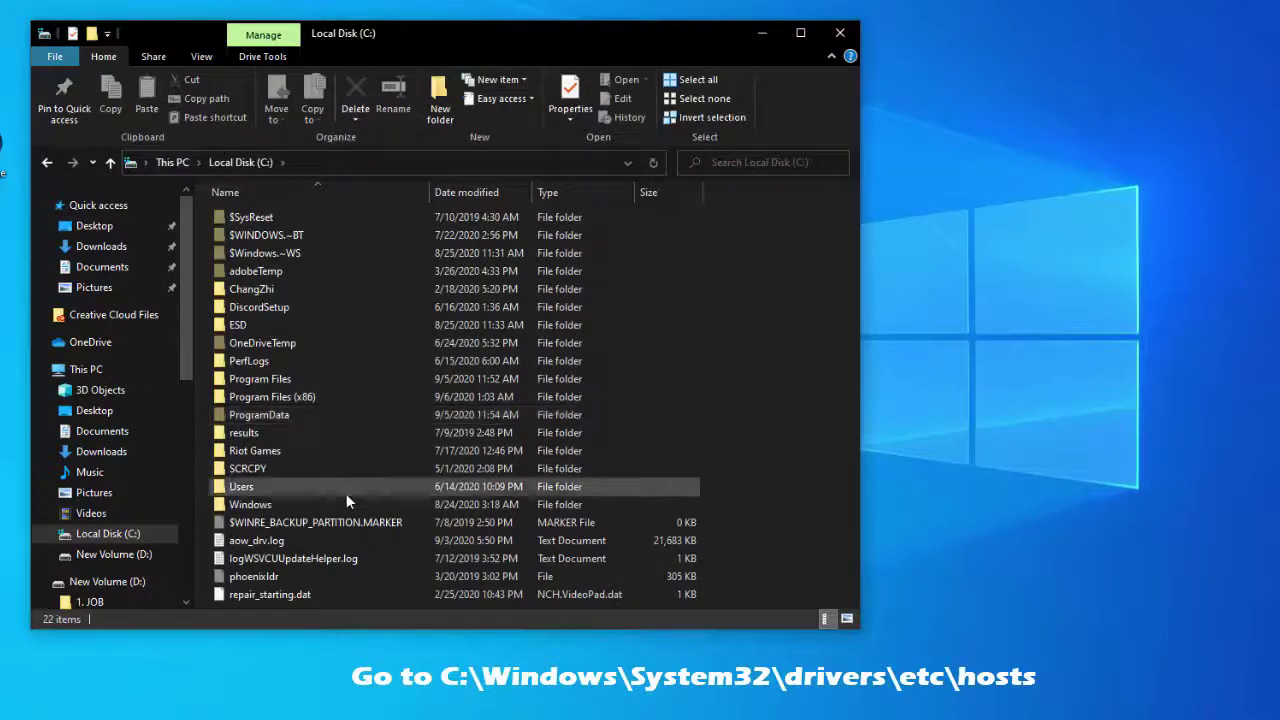
left_click(330, 506)
double_click(330, 508)
type("se")
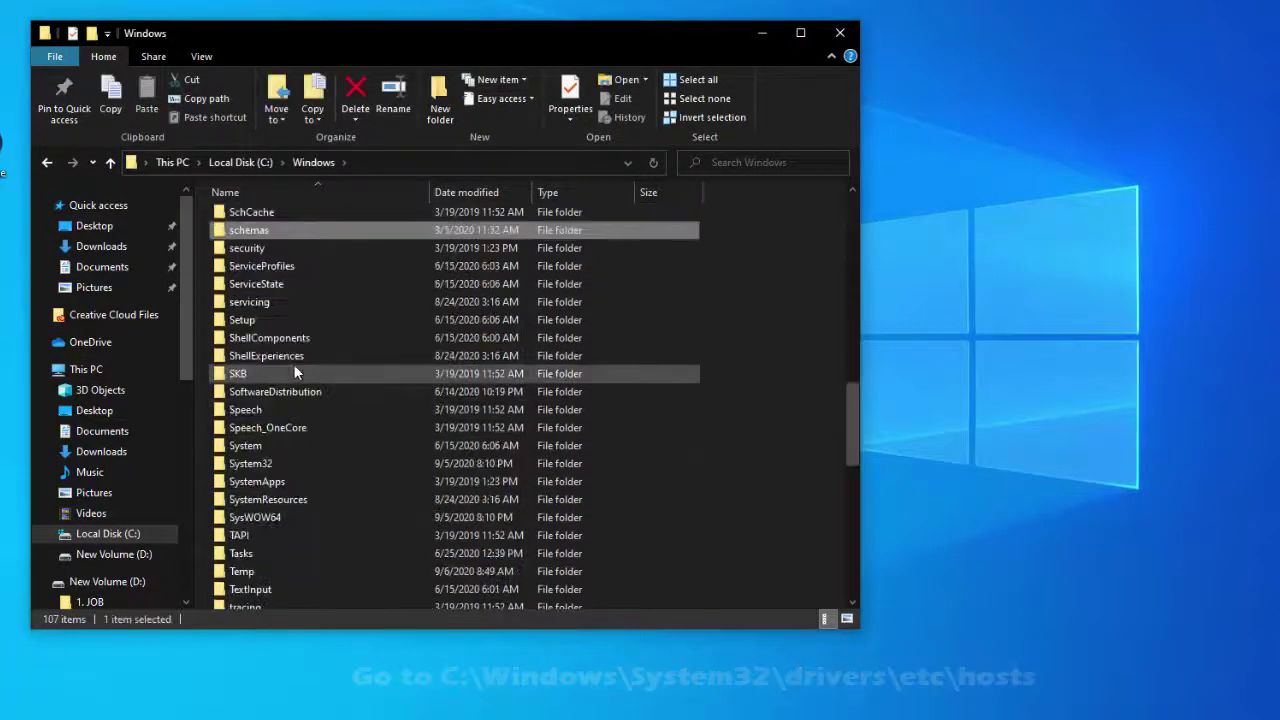
left_click(295, 338)
double_click(285, 462)
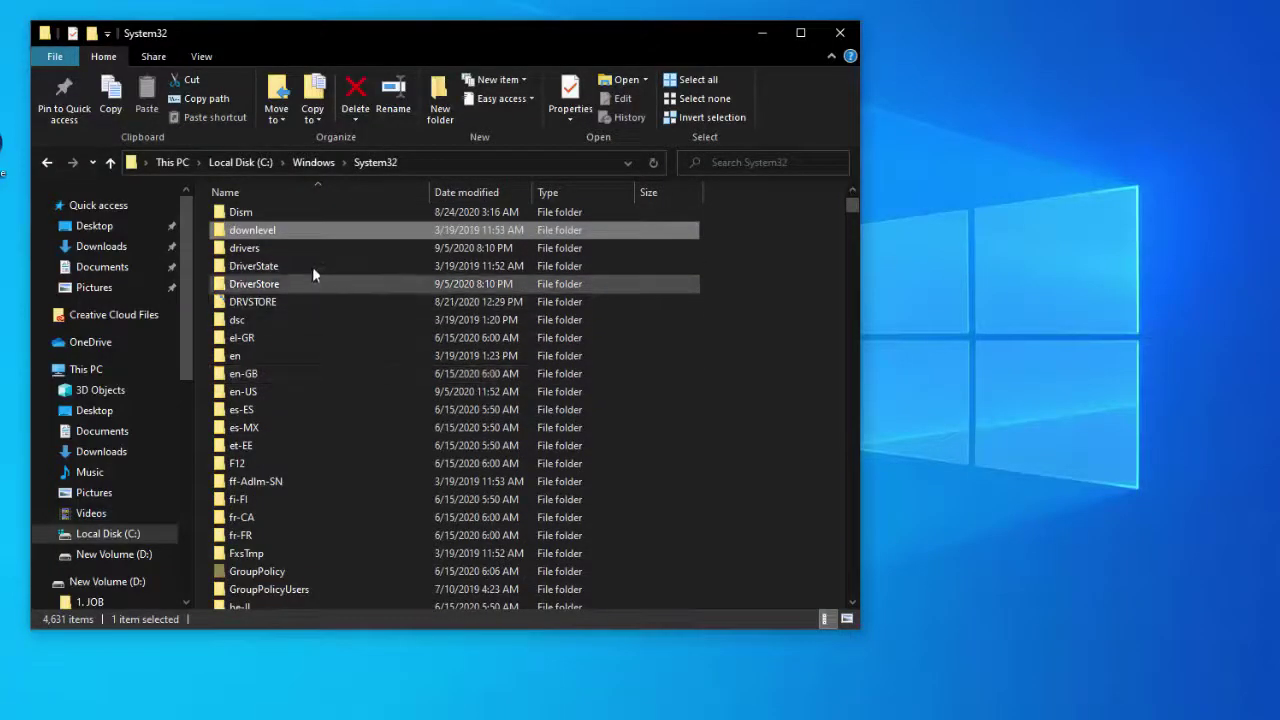
left_click(283, 247)
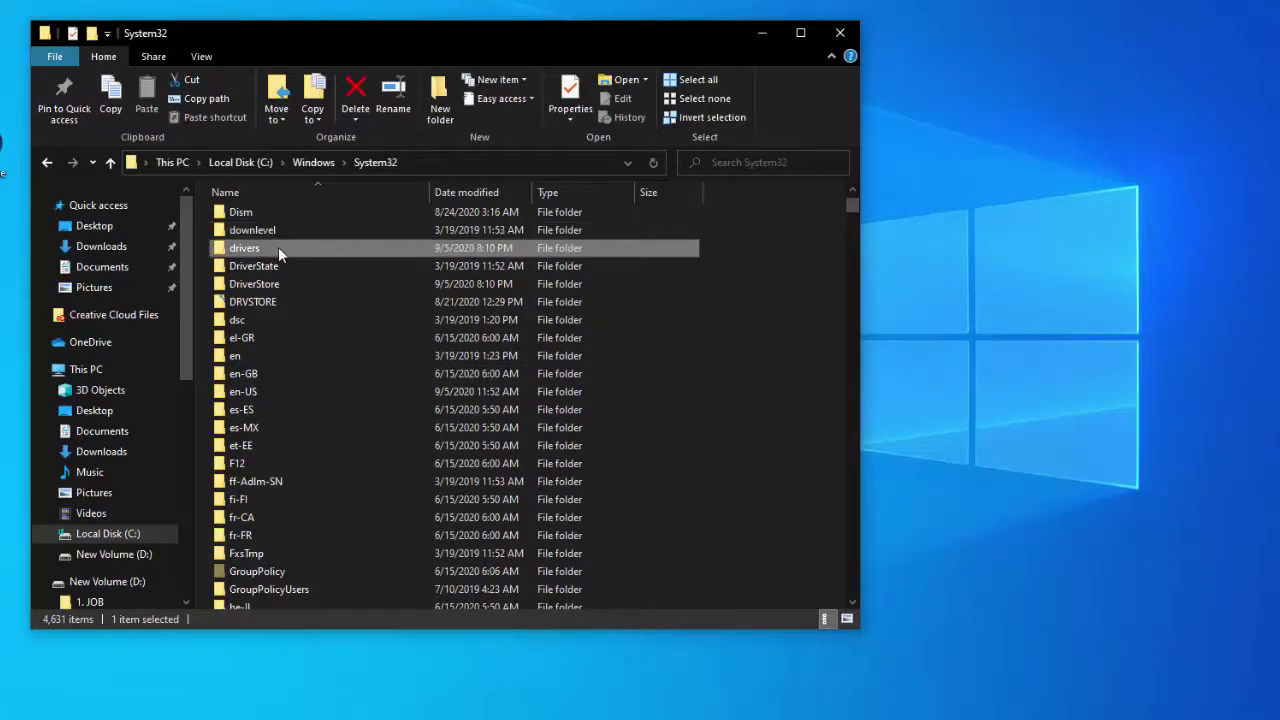
double_click(278, 247)
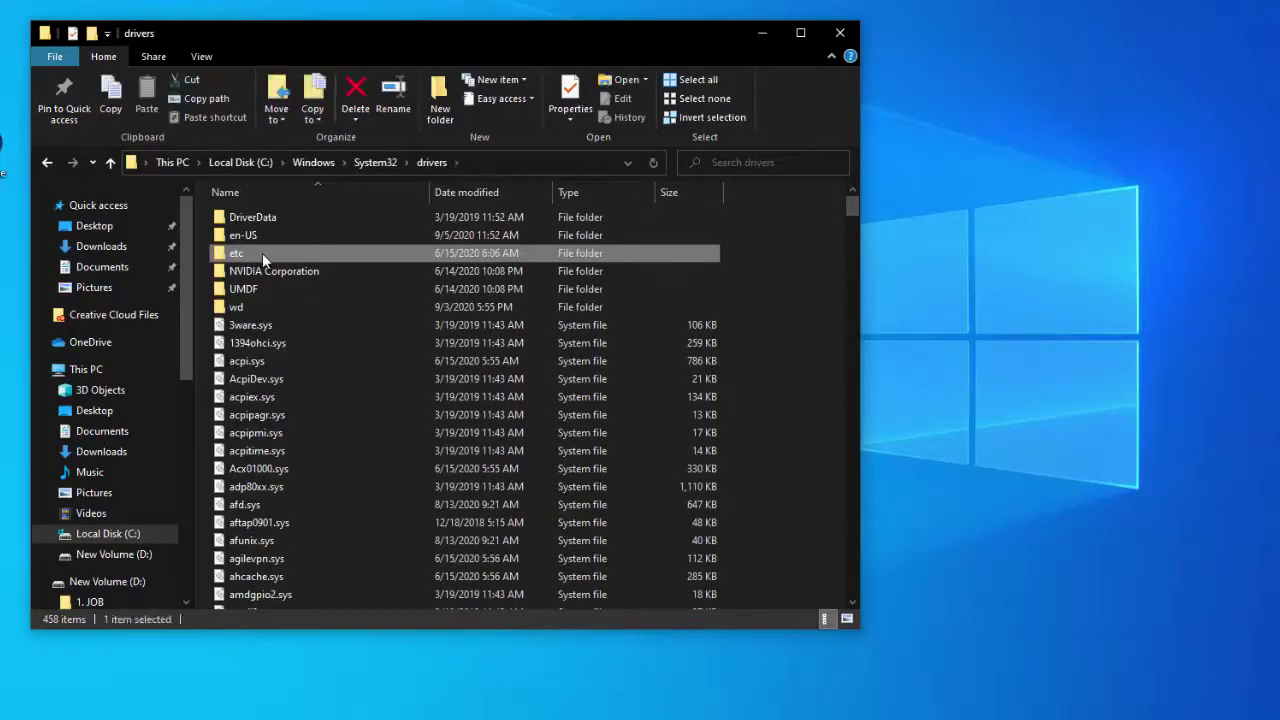